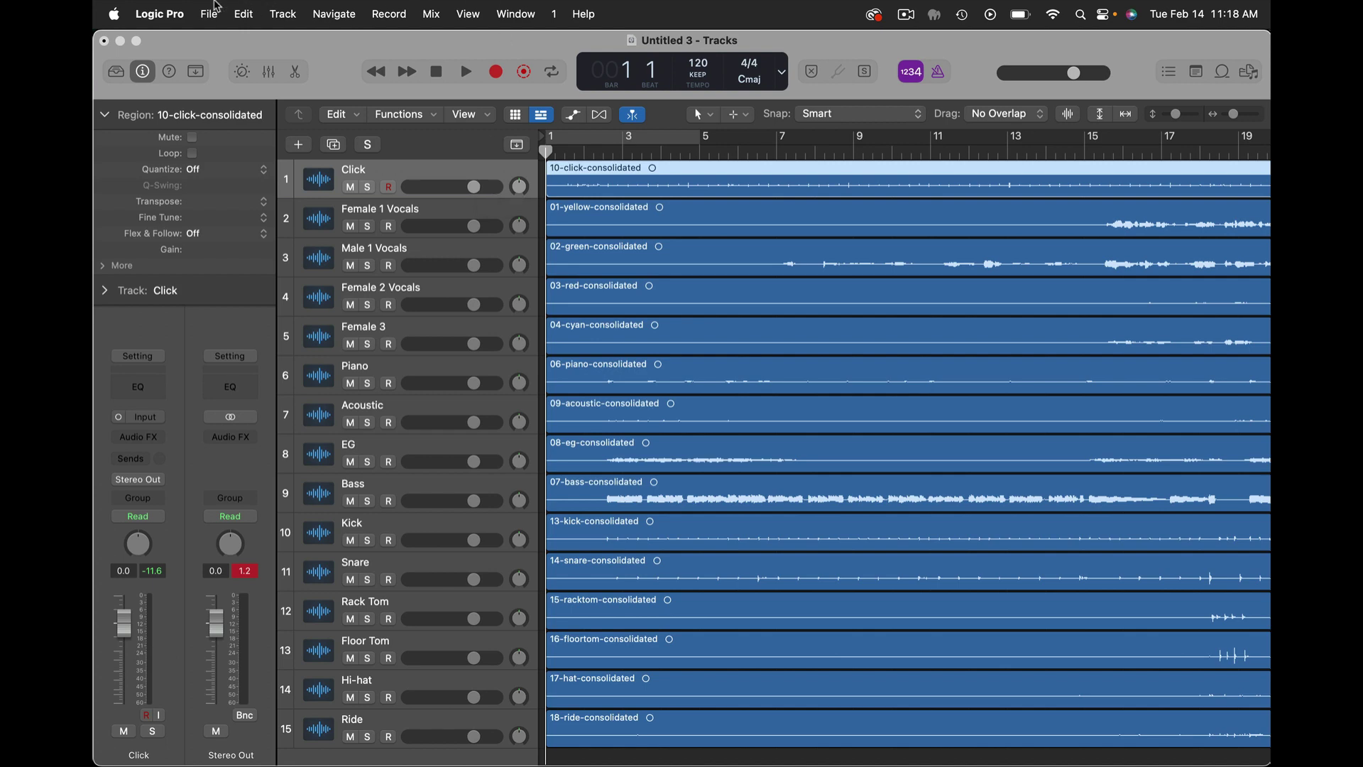
Start exporting all tracks as audio files and create a destination folder named New Song inside the Logic folder.
click(212, 10)
mouse_move(287, 406)
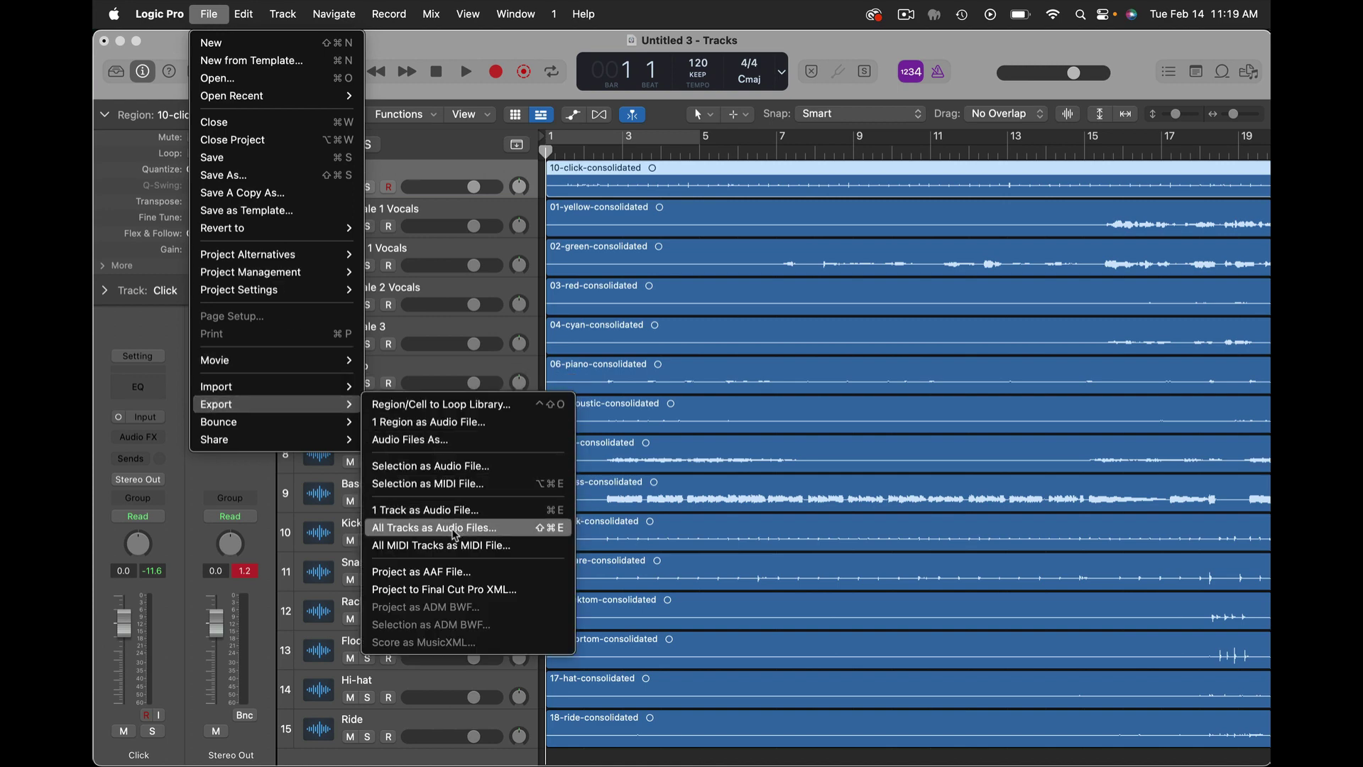
click(455, 536)
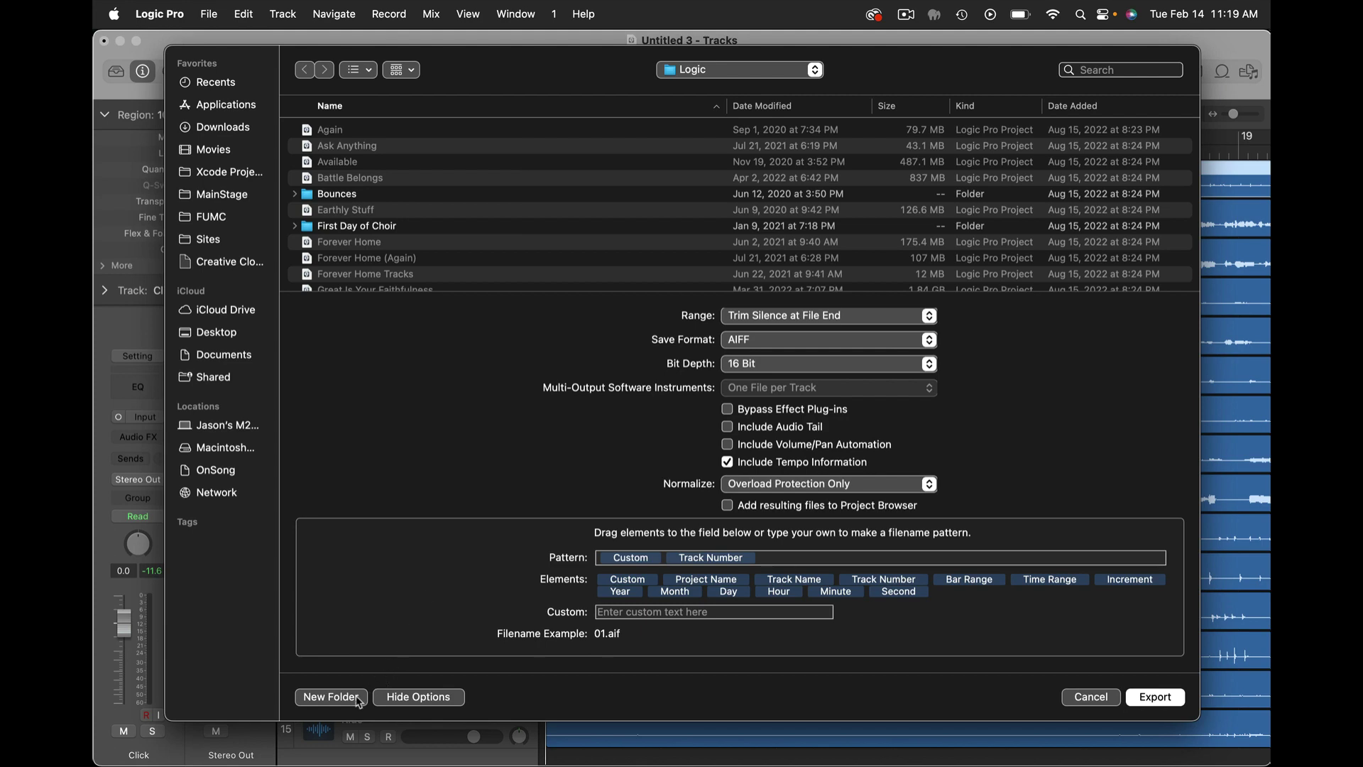
click(331, 697)
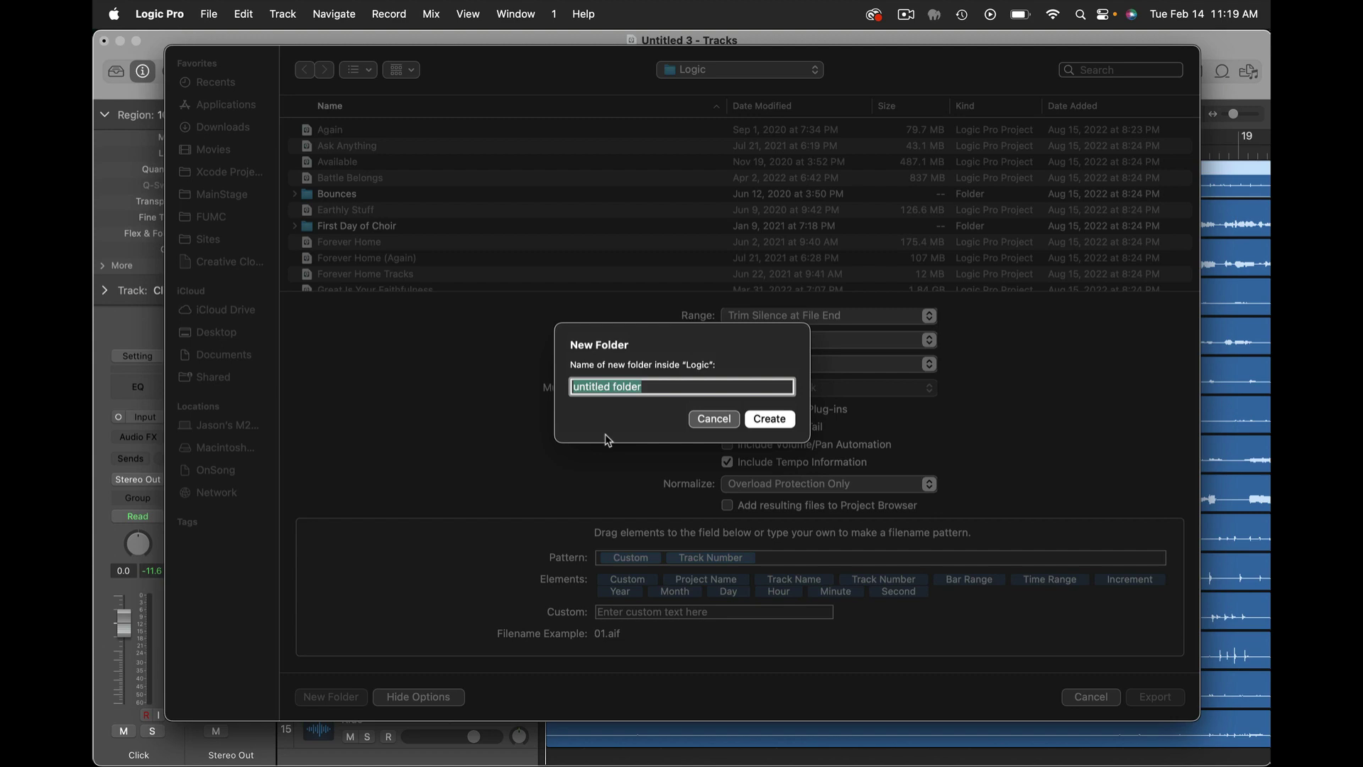
text(New Song)
click(770, 420)
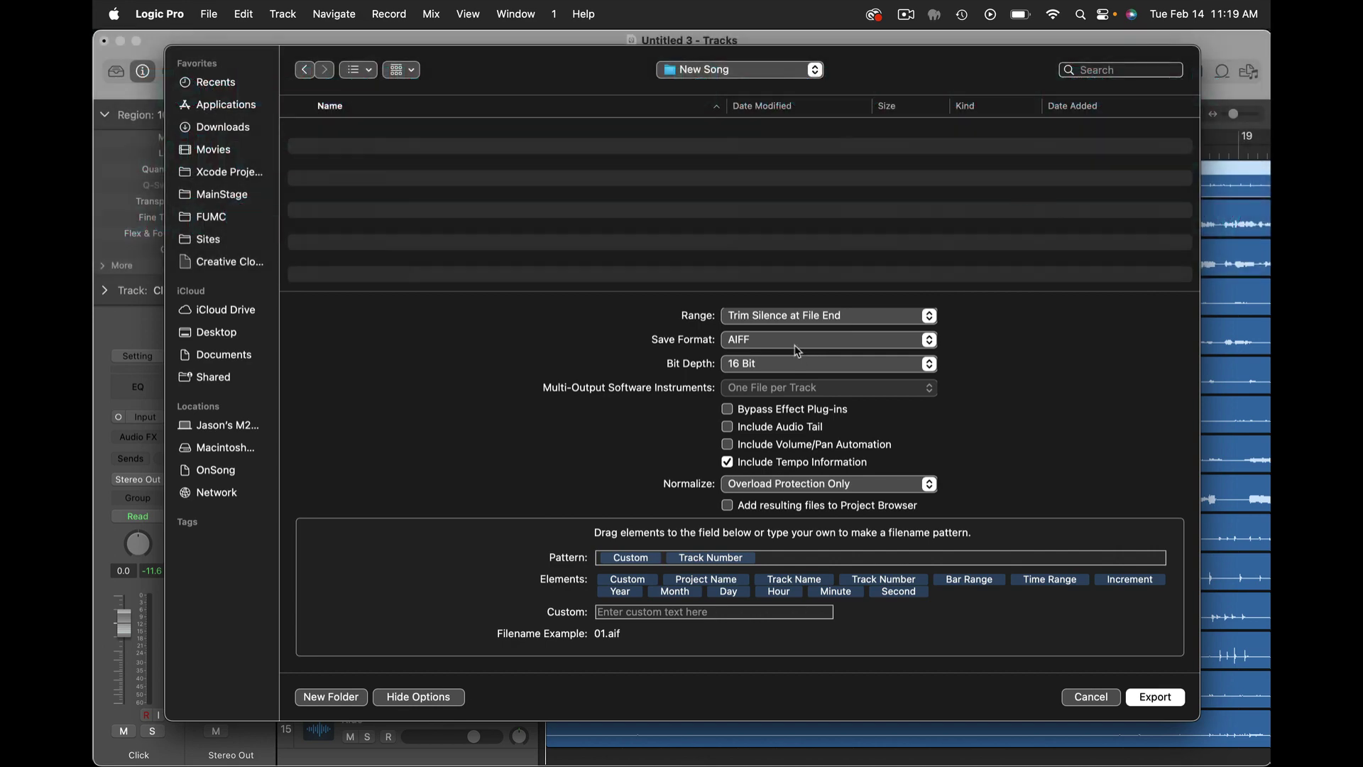
Export the tracks in WAVE format with a filename pattern of Track Number, a space and Track Name.
click(795, 342)
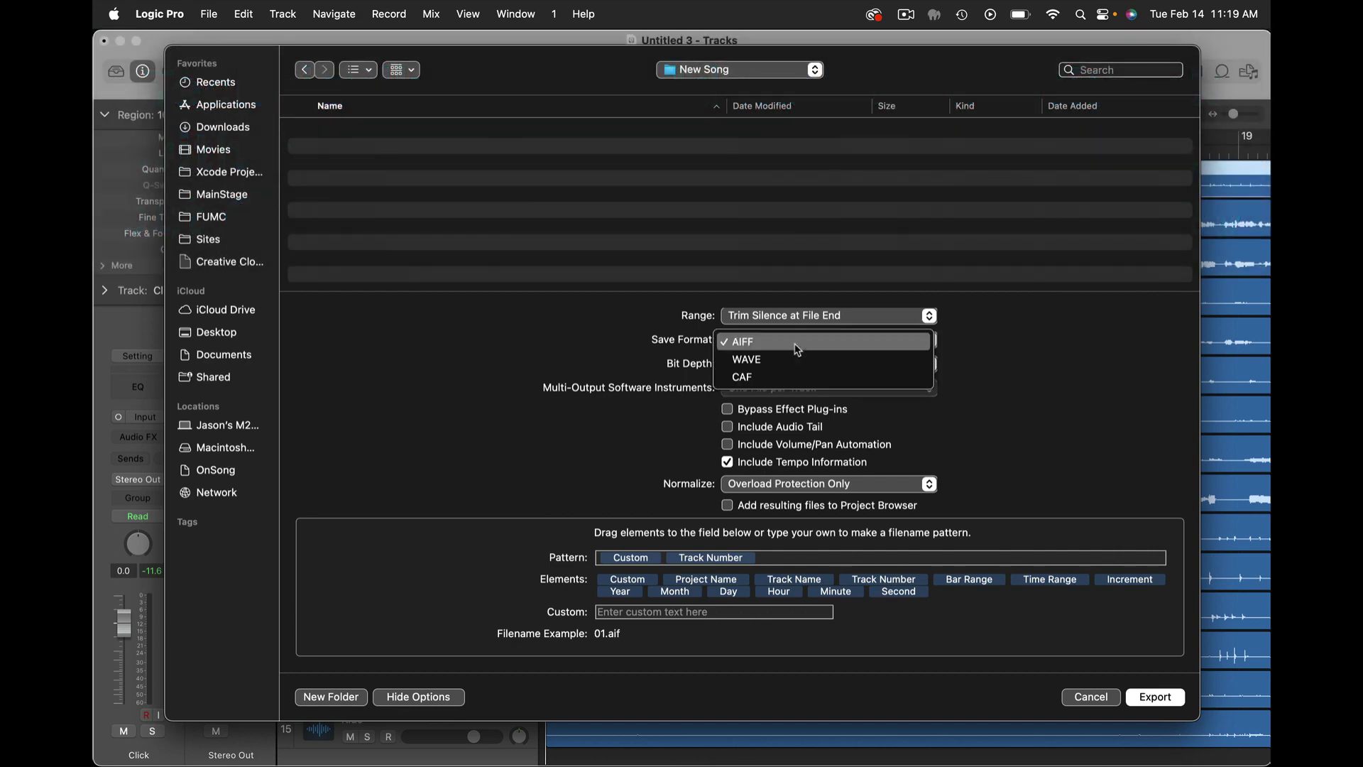
click(794, 362)
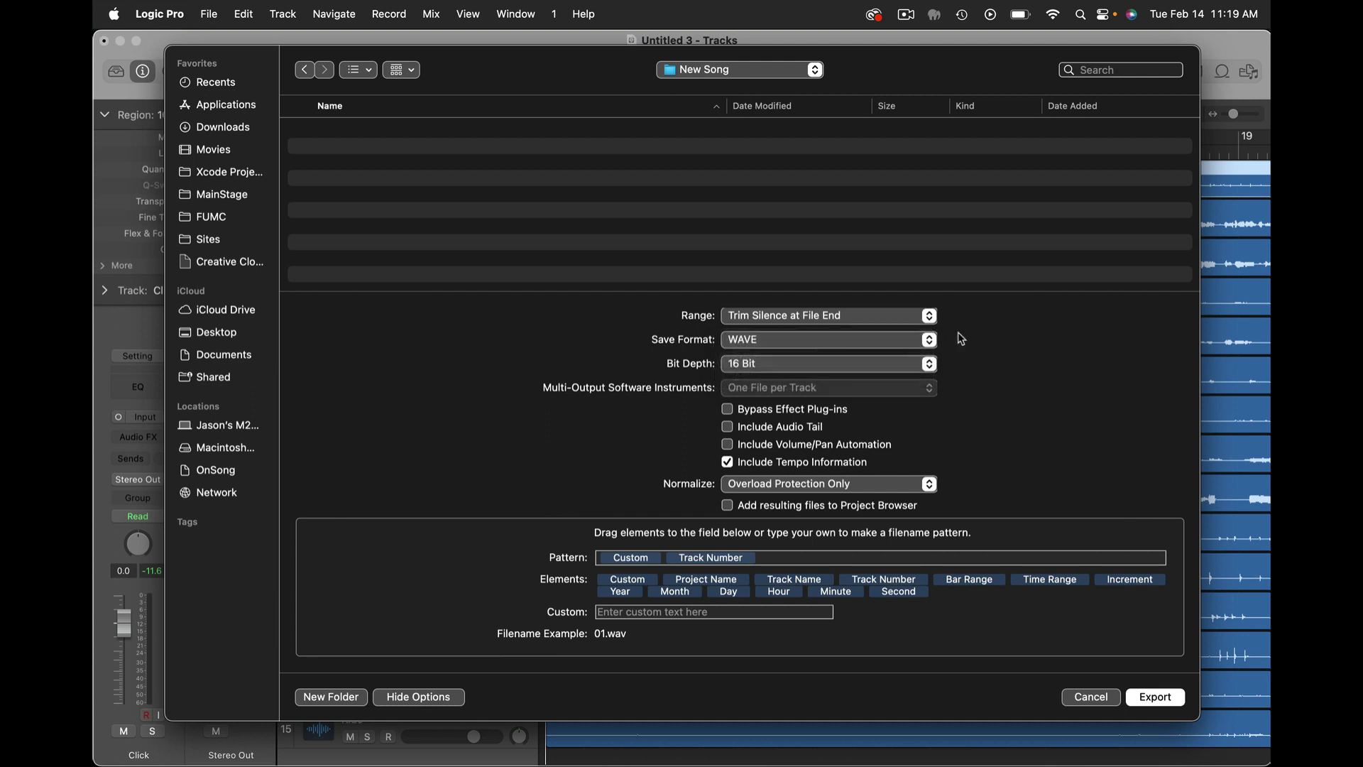
click(773, 562)
click(660, 566)
key(BackSpace)
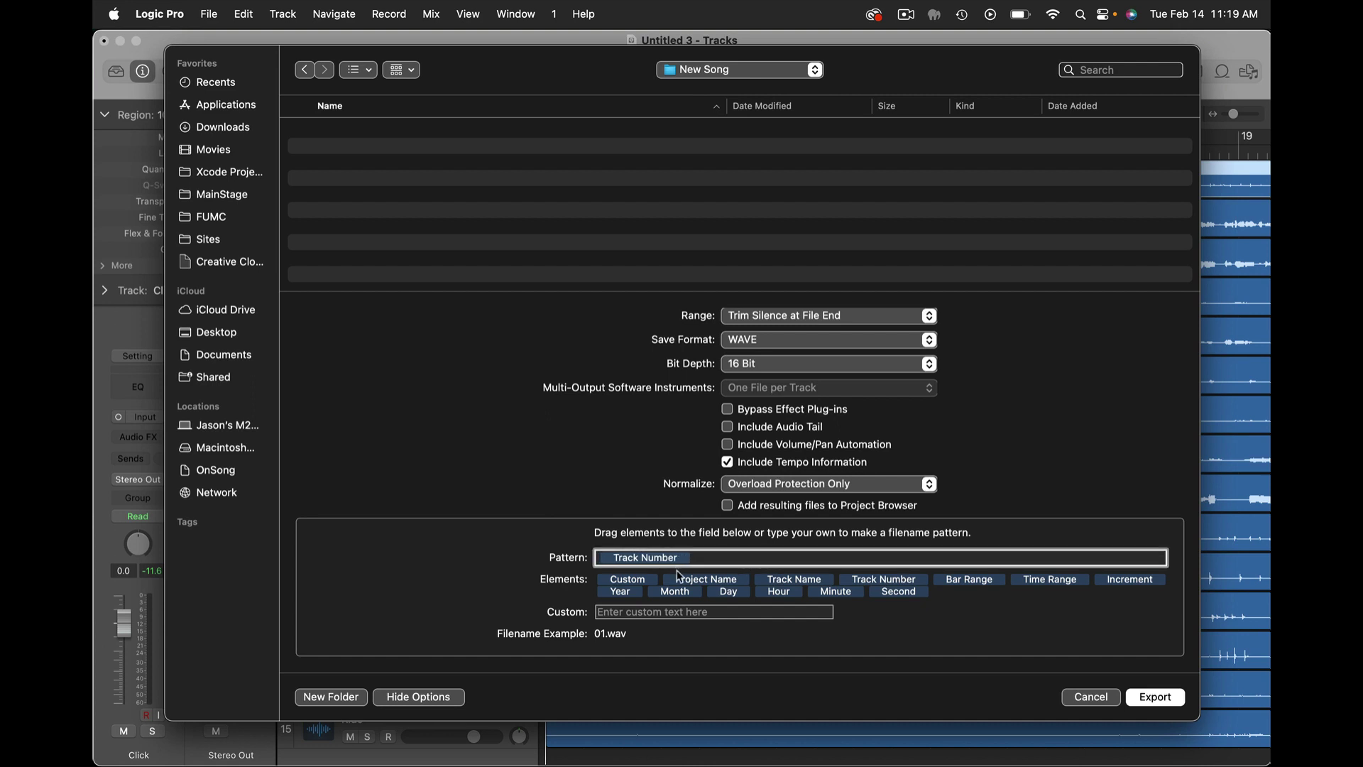
drag(804, 588, 805, 556)
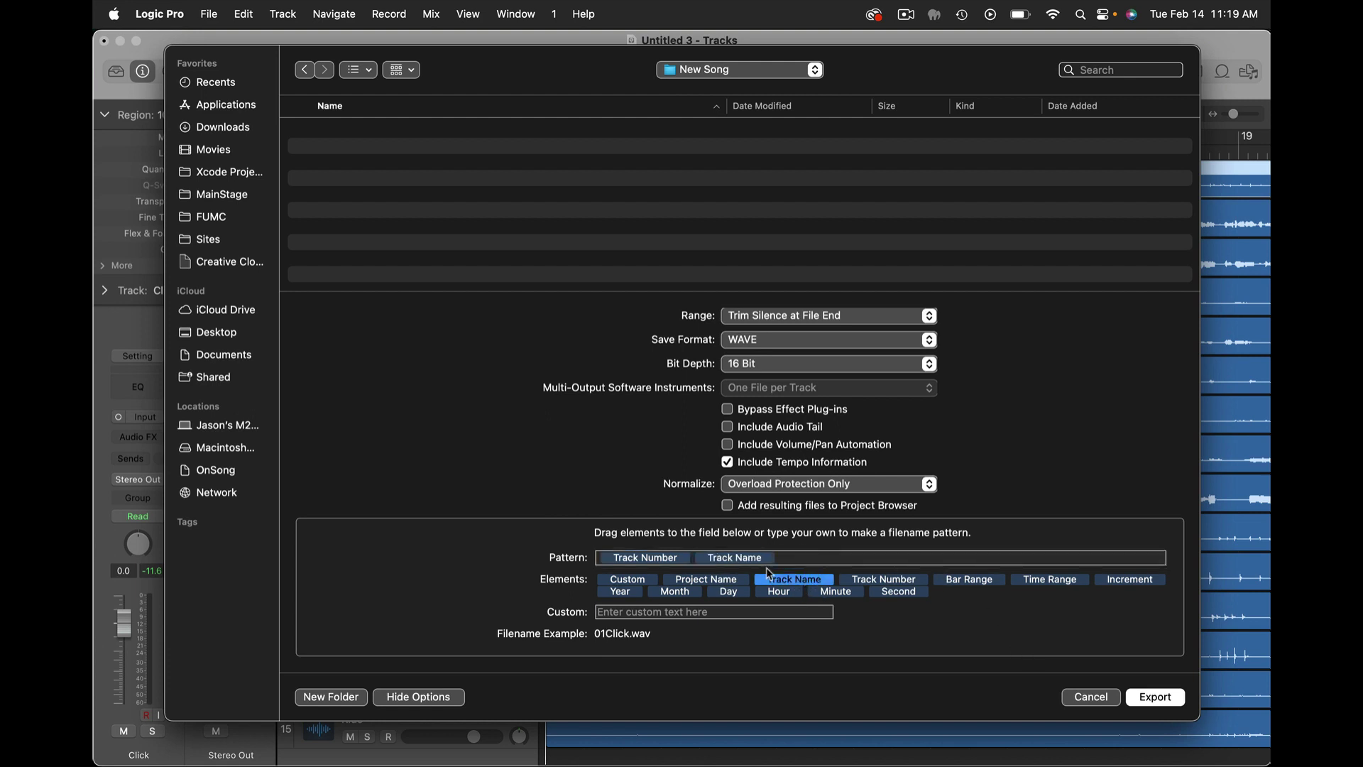
click(799, 558)
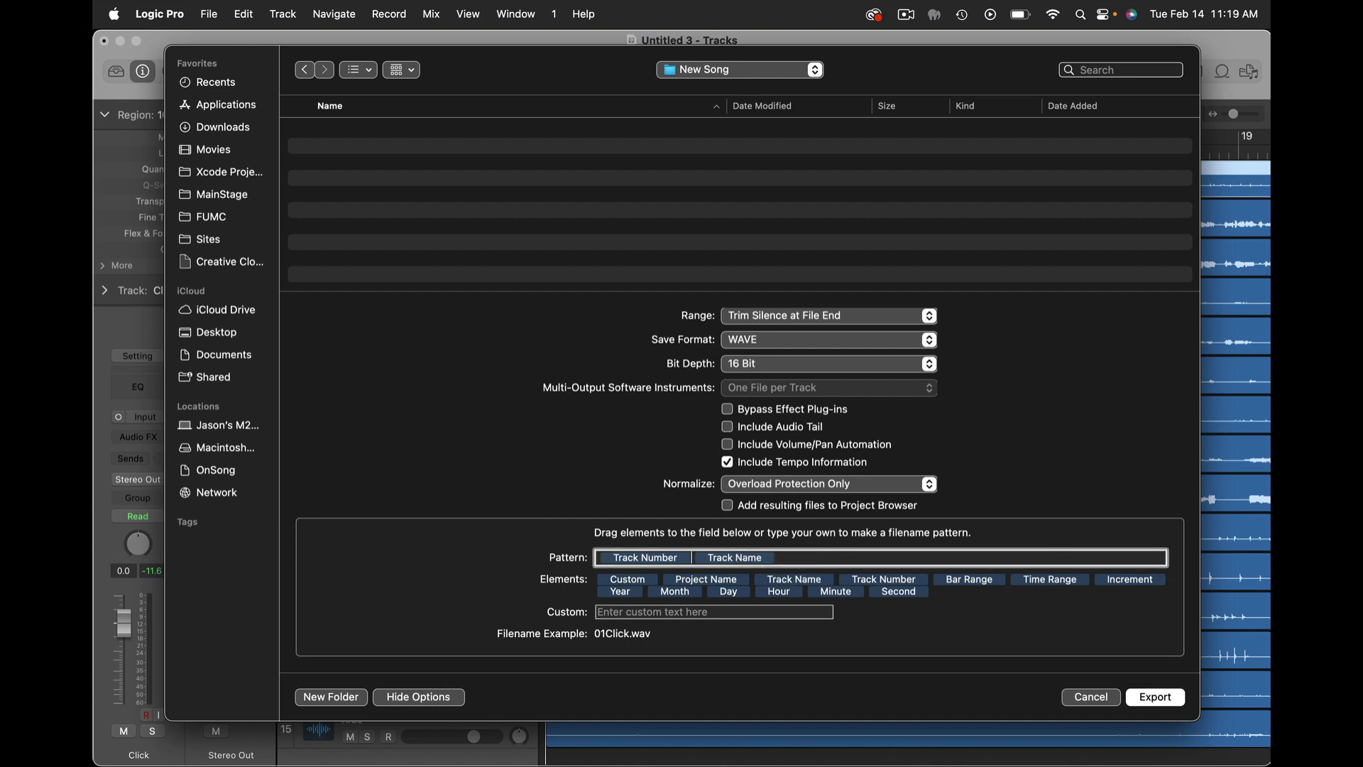
key(Left)
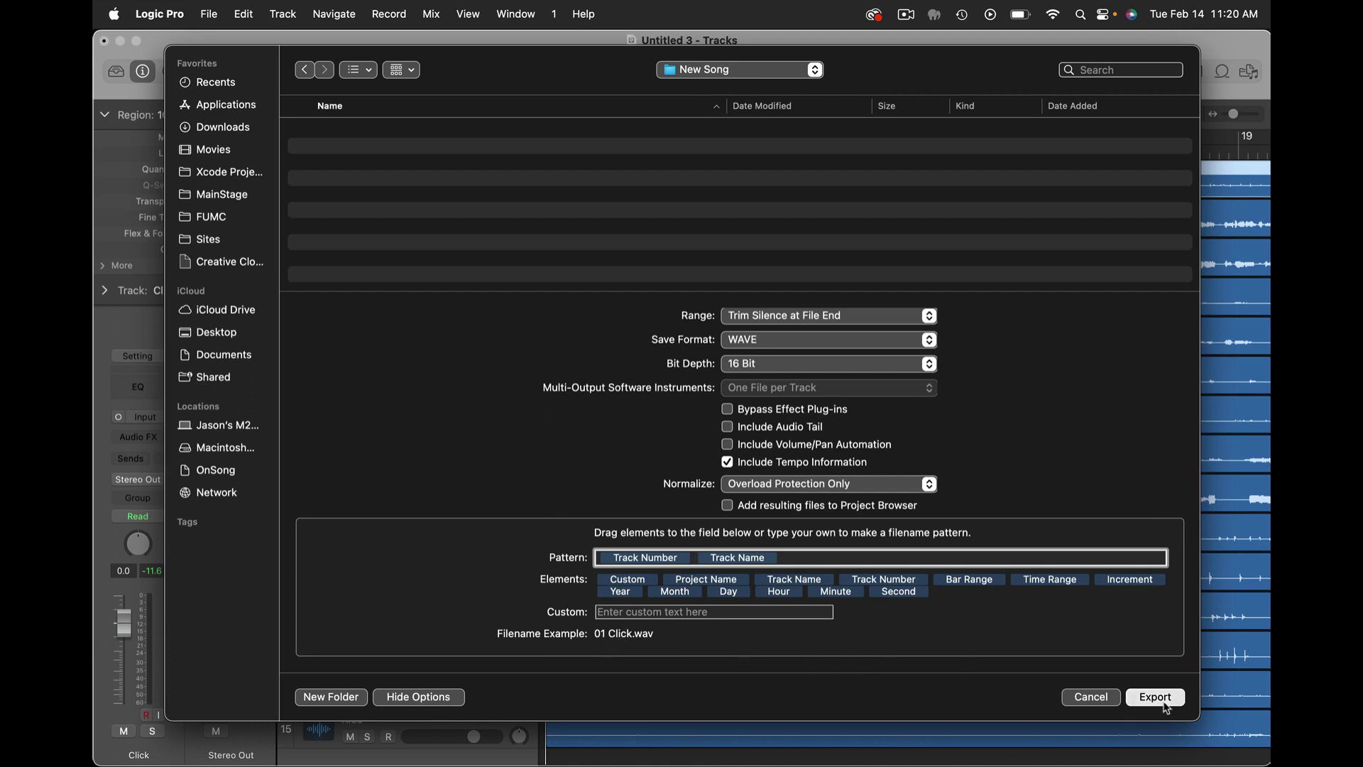
click(1165, 699)
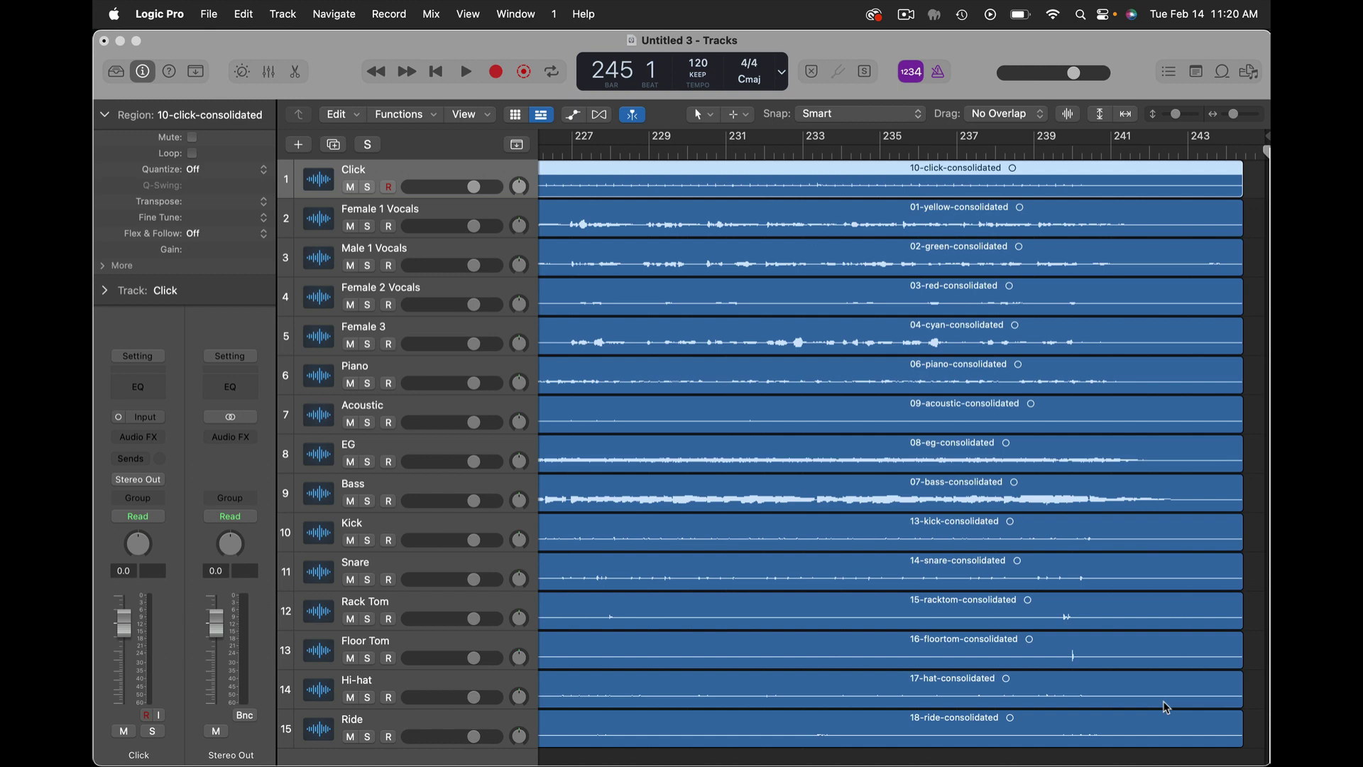
Switch to Finder and open the New Song folder containing the exported tracks.
mouse_move(259, 749)
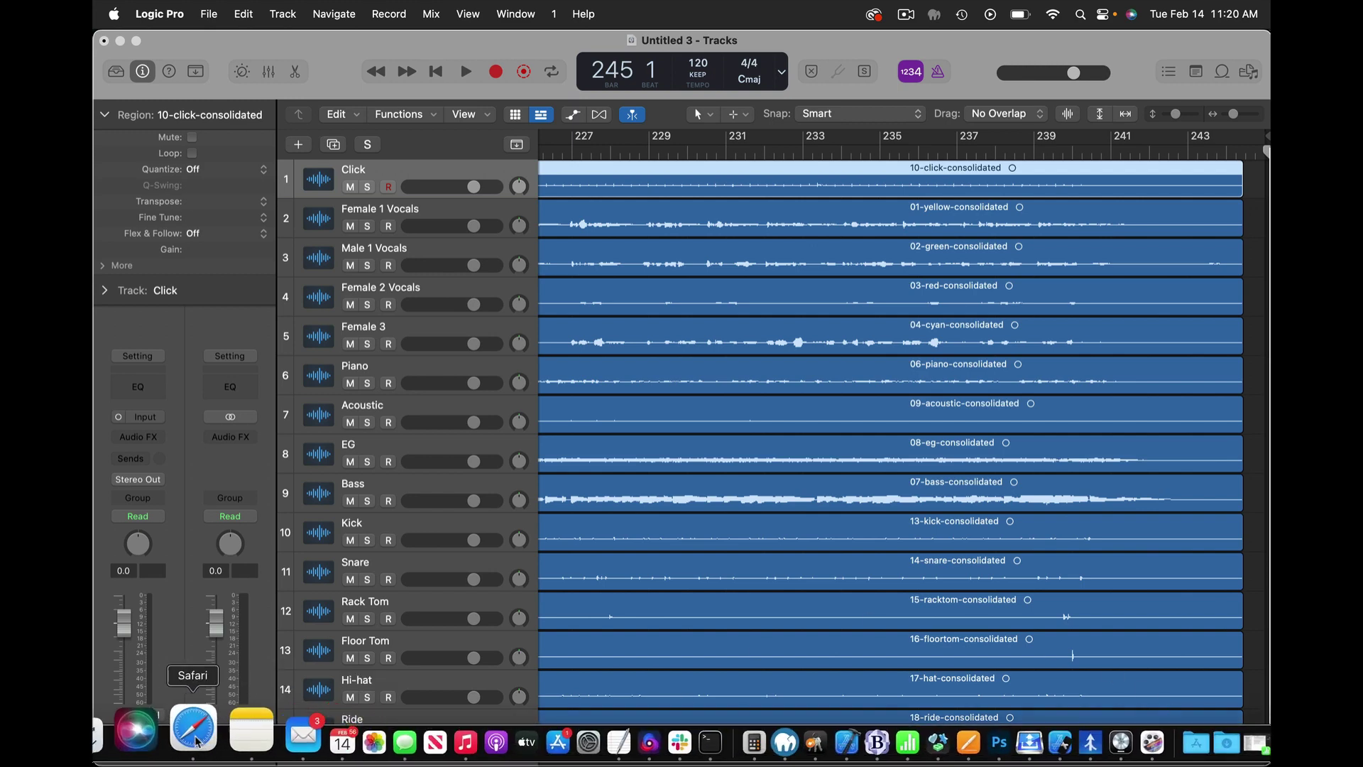
click(135, 742)
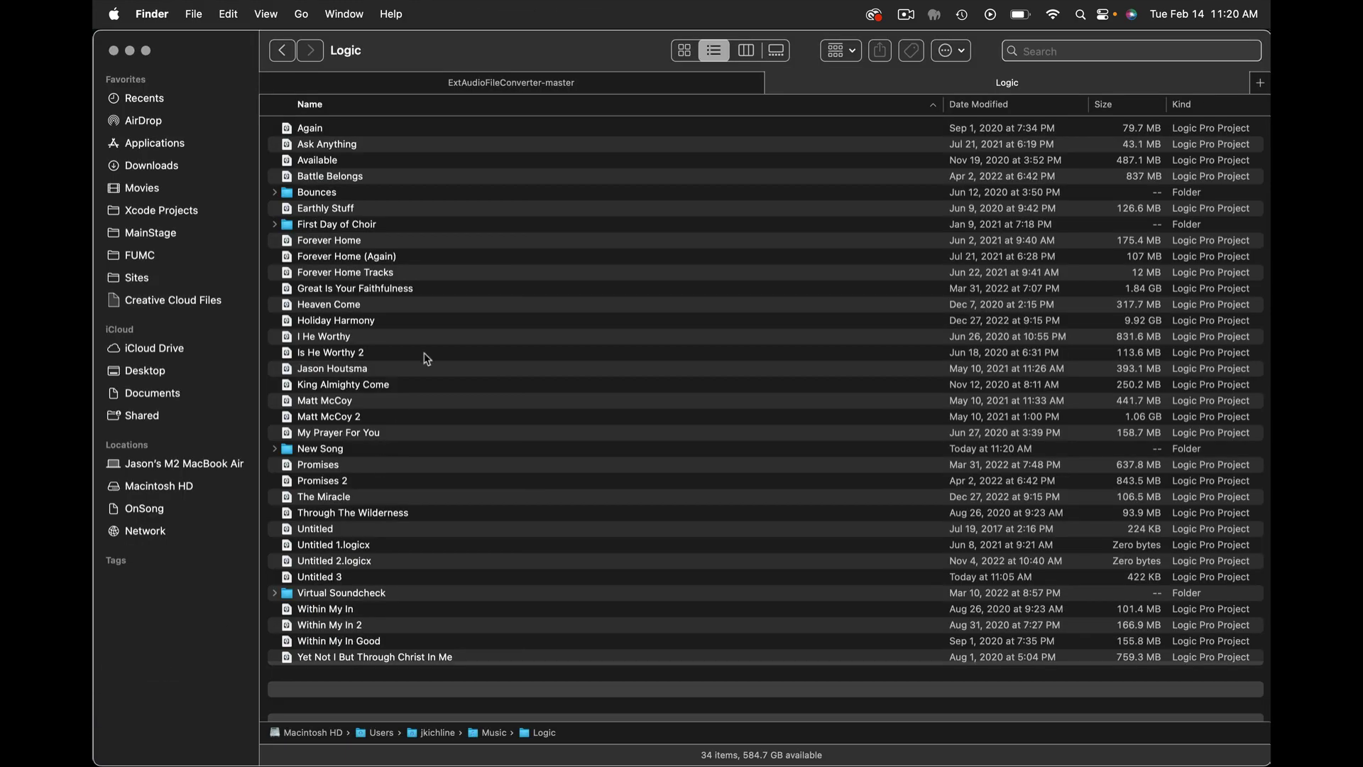
double_click(343, 448)
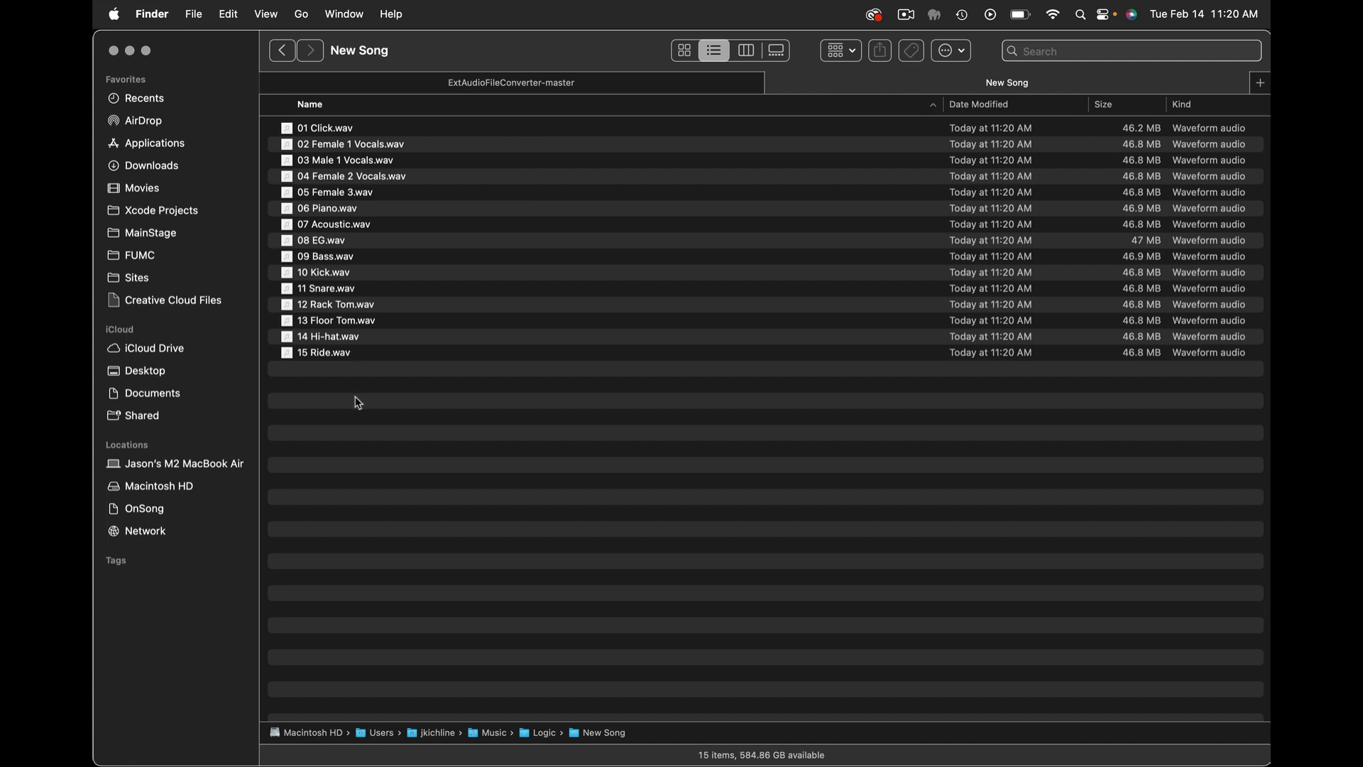
Compress all 15 WAV files into a ZIP archive and rename it as New Song.
drag(359, 402, 347, 134)
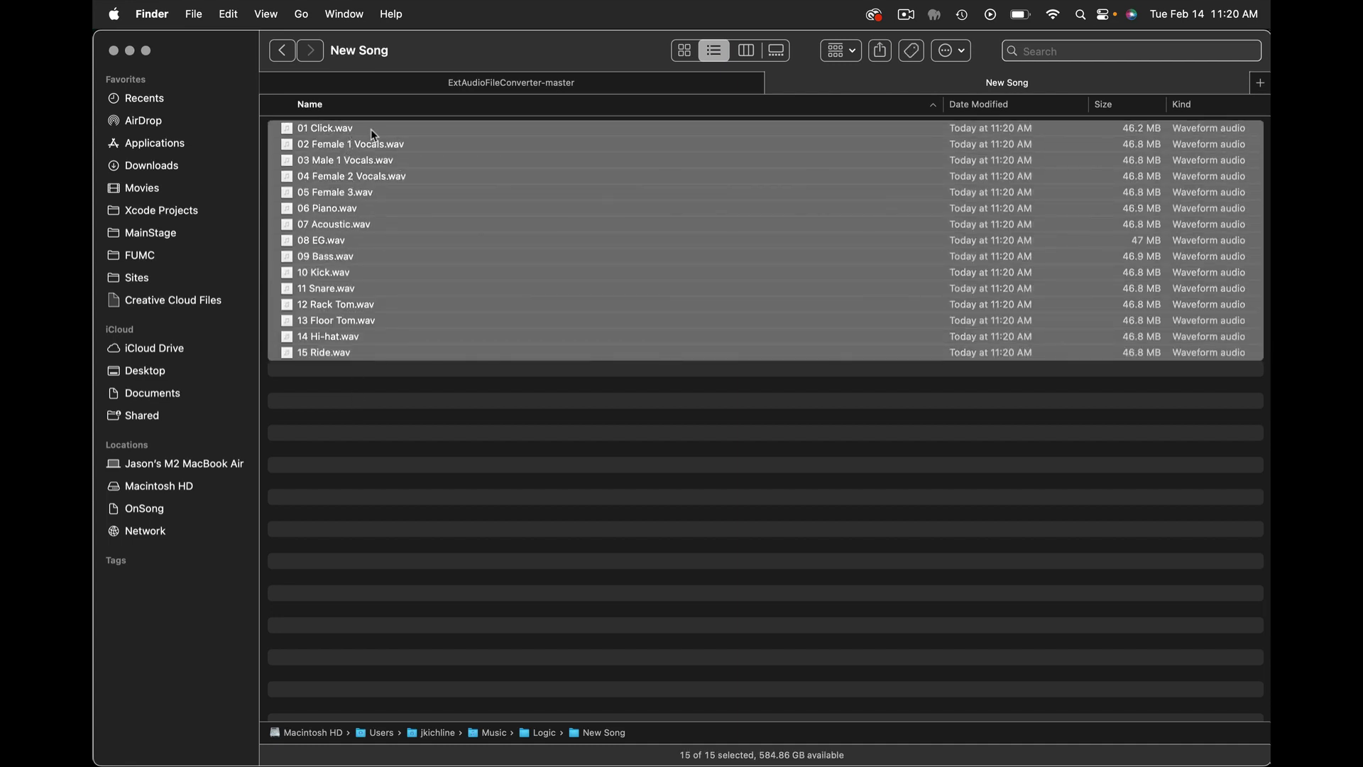
right_click(373, 134)
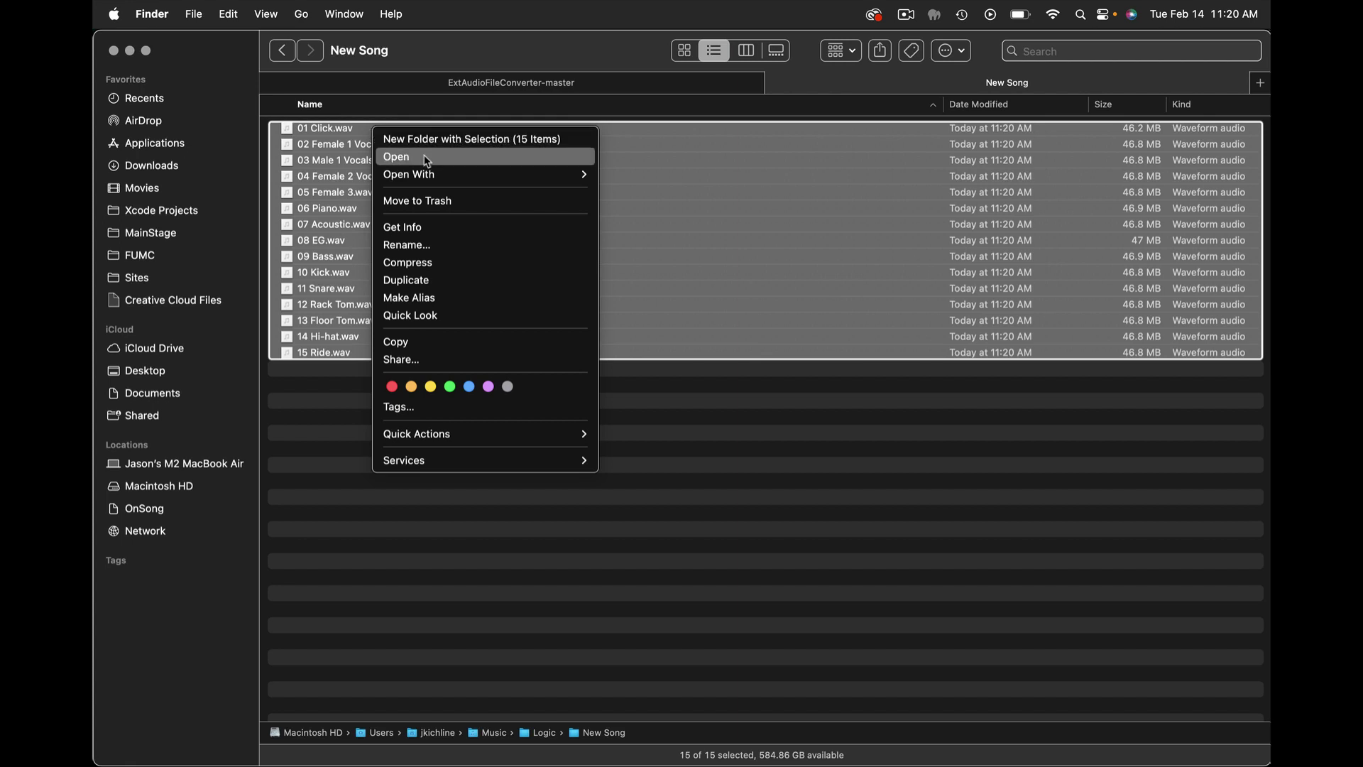
click(423, 263)
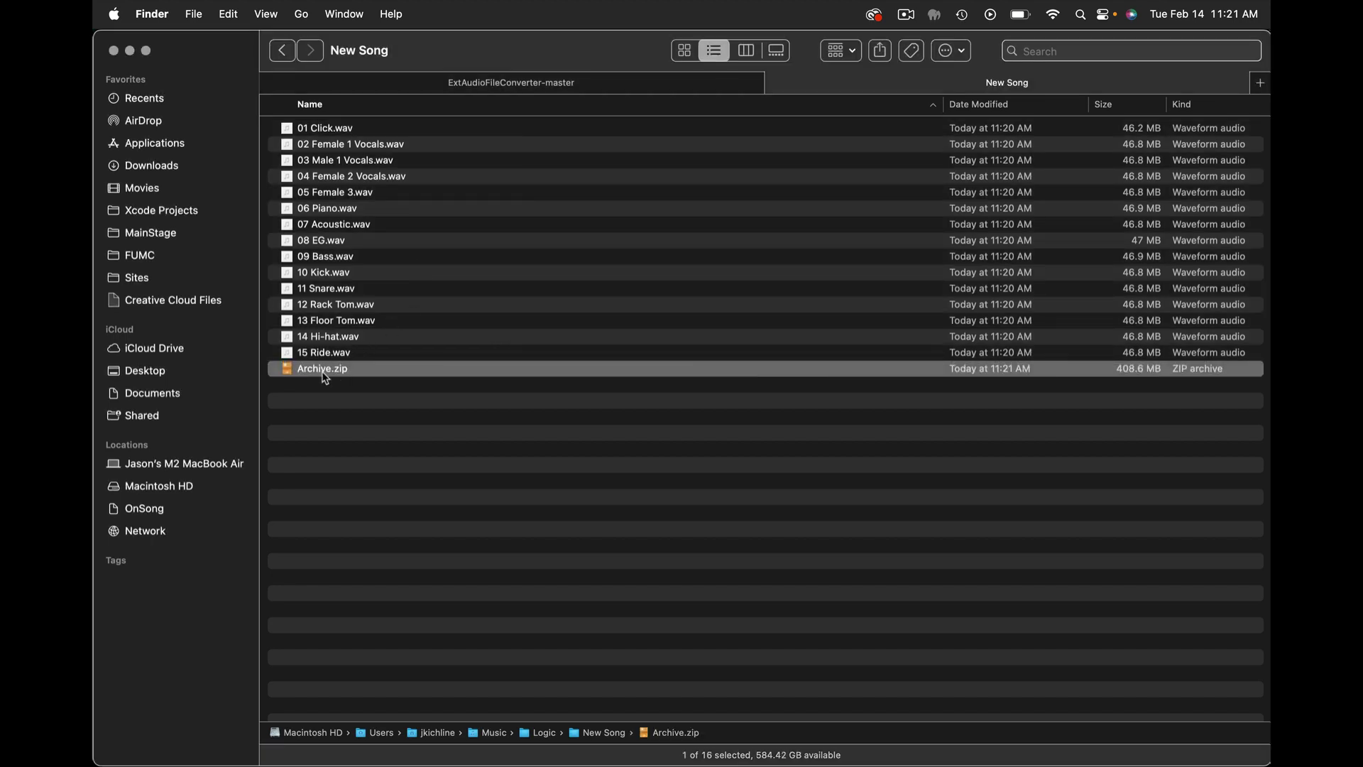
click(323, 372)
text(New Song)
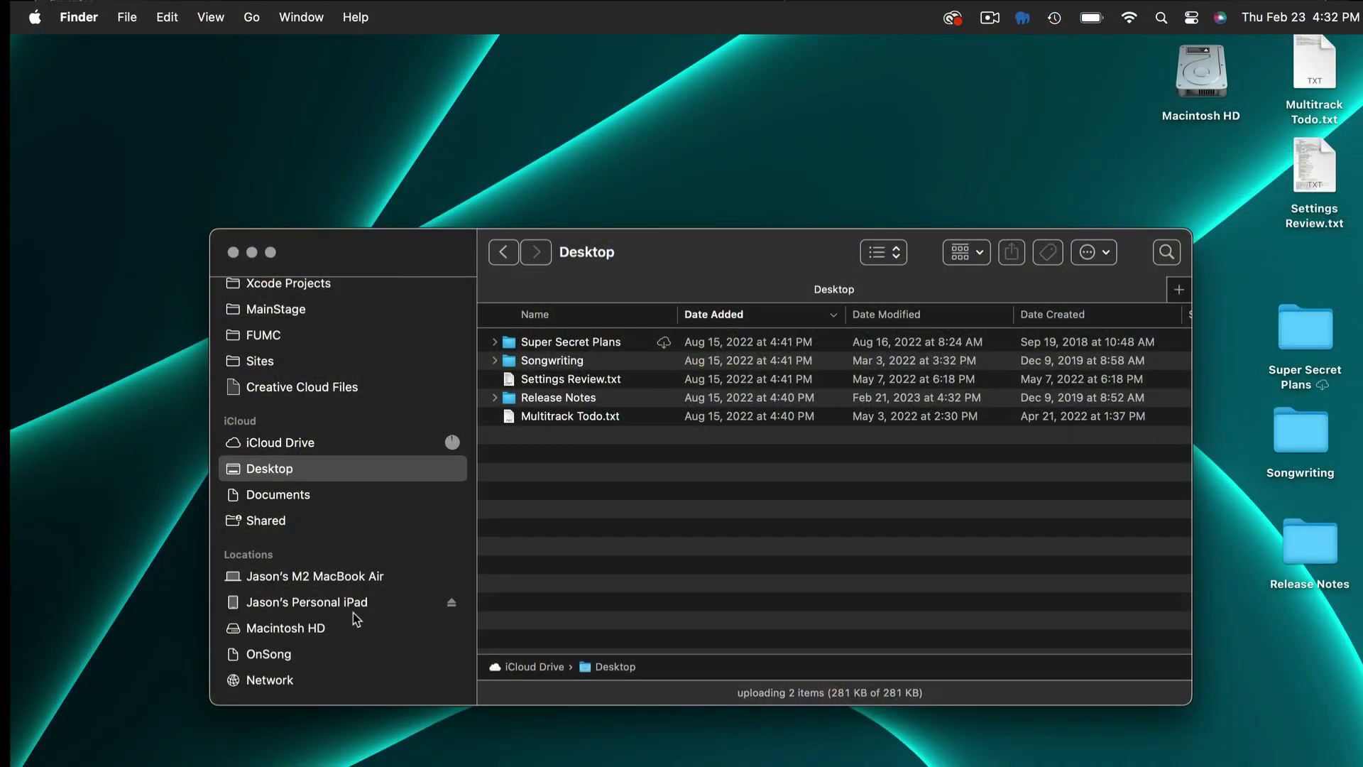
Open the connected iPad's shared files in Finder and look through the contents of OnSong 2023.
click(355, 610)
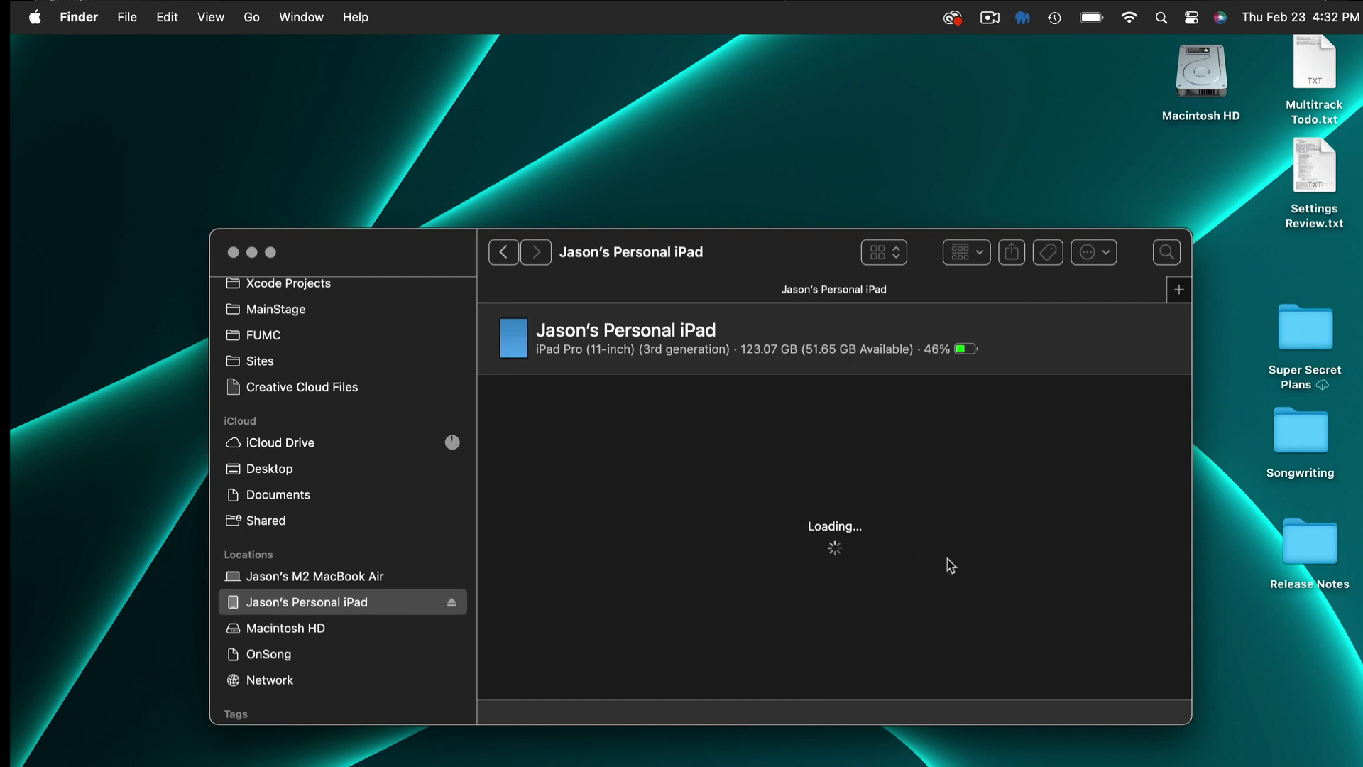
click(1012, 392)
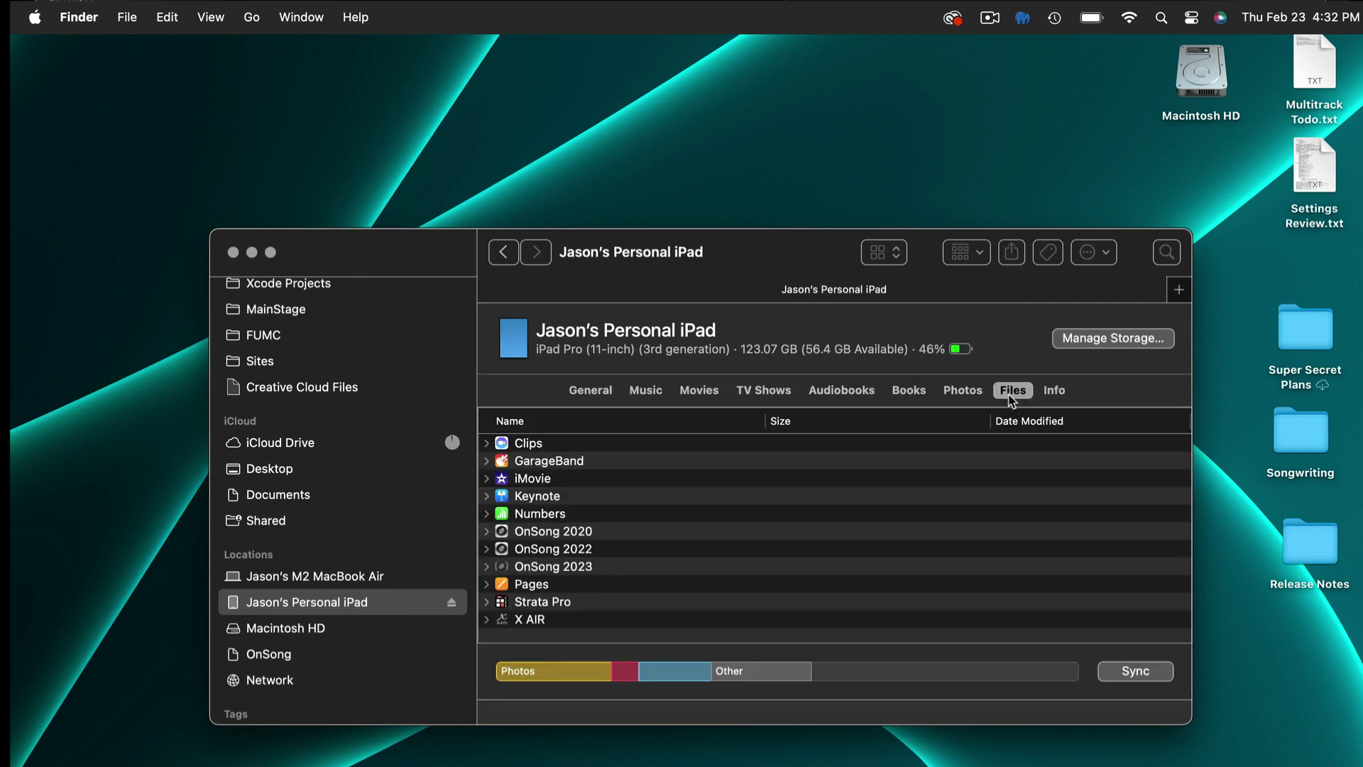
click(487, 567)
scroll(639, 582, down, 3)
scroll(639, 587, down, 2)
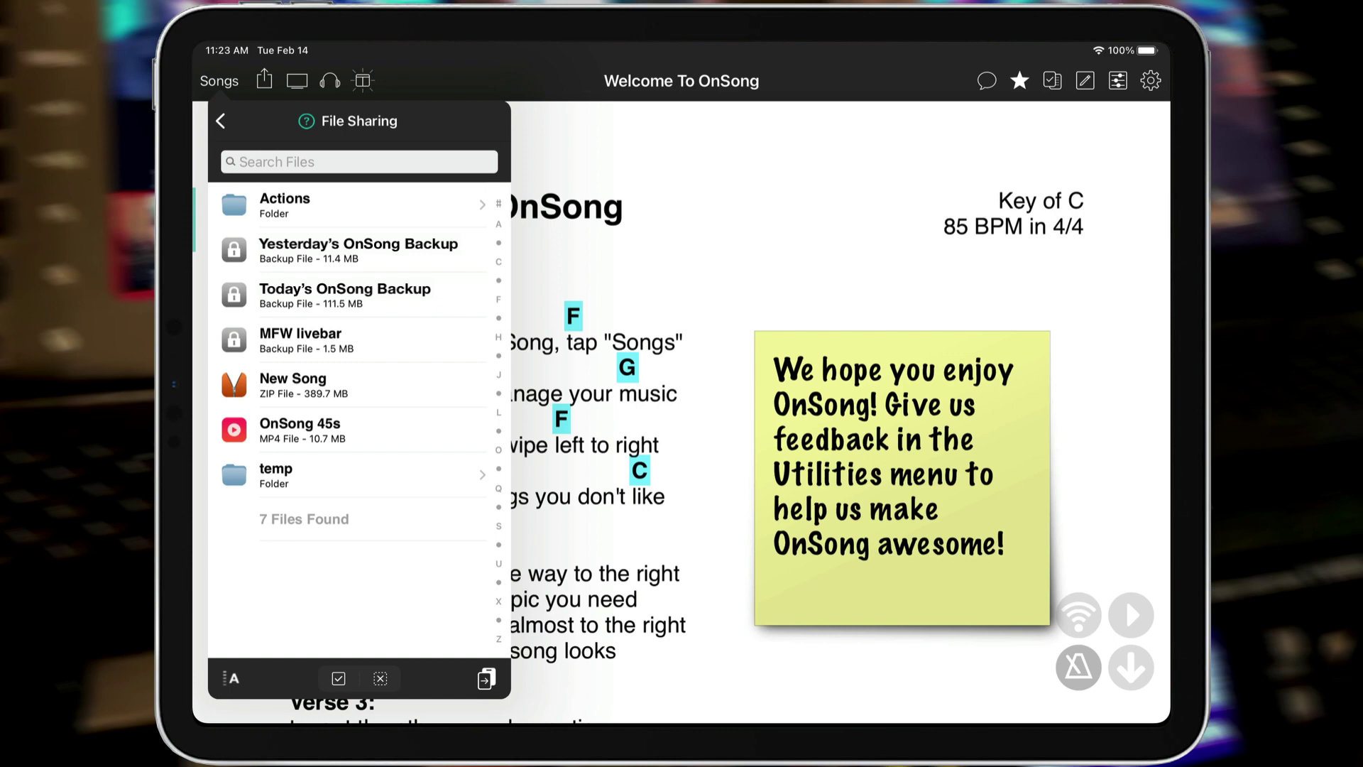
In OnSong on the iPad, import the New Song ZIP file from File Sharing.
click(320, 384)
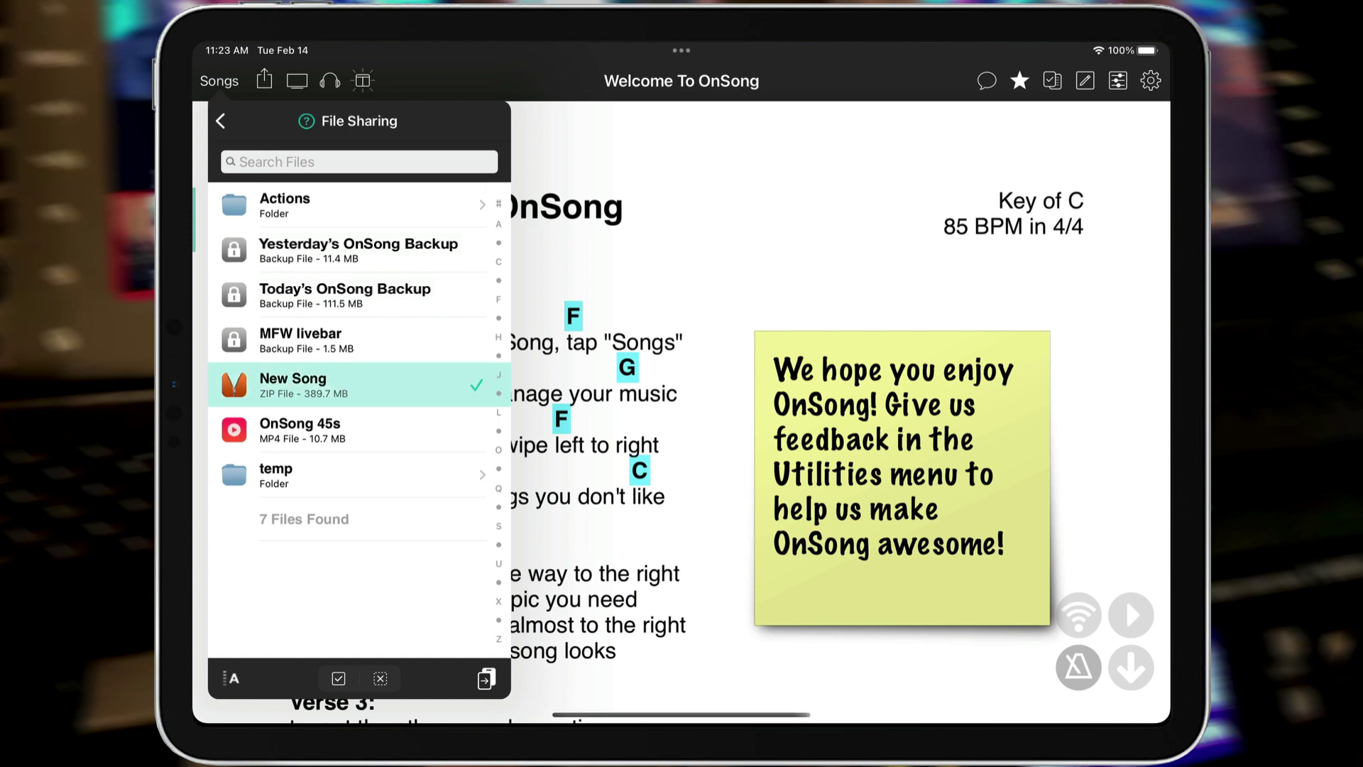
click(481, 121)
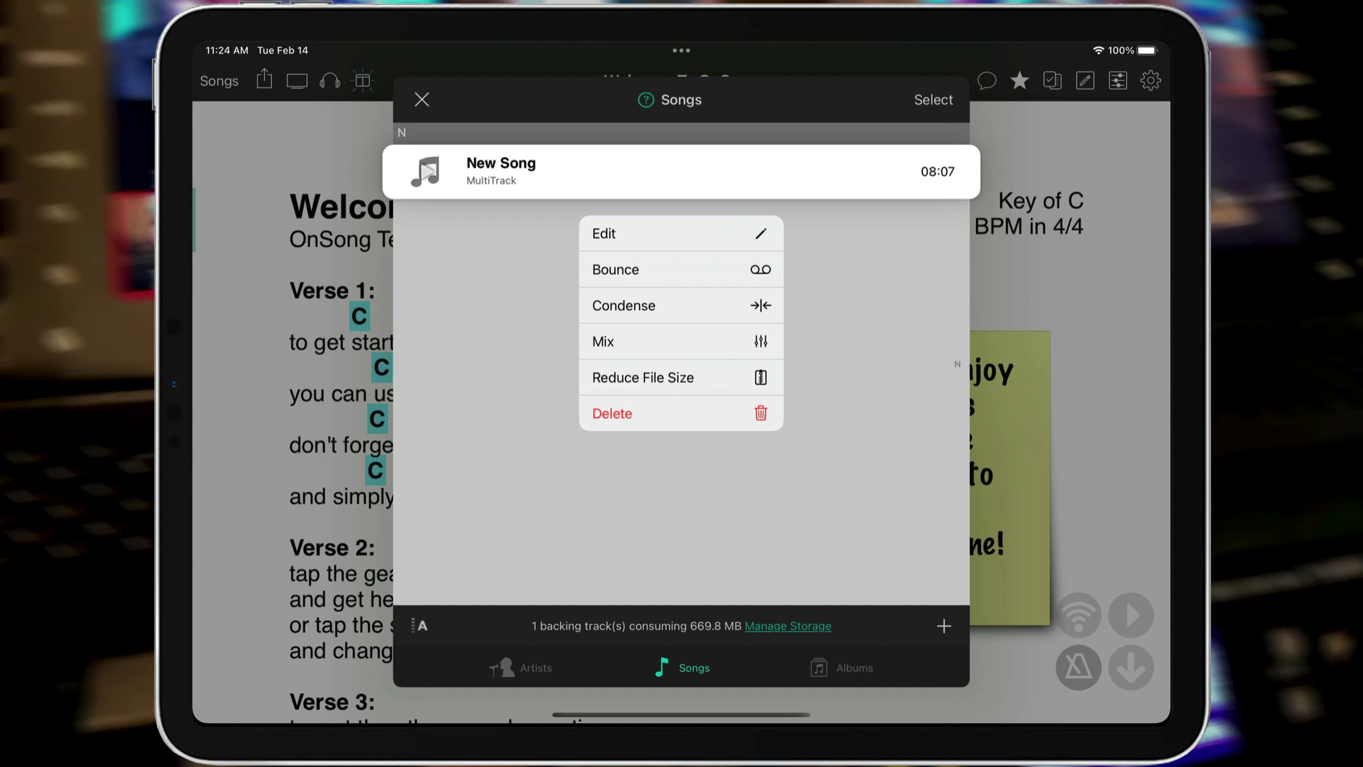
Open the mixer for the New Song multitrack and review its track channels from Click to the drums.
click(603, 342)
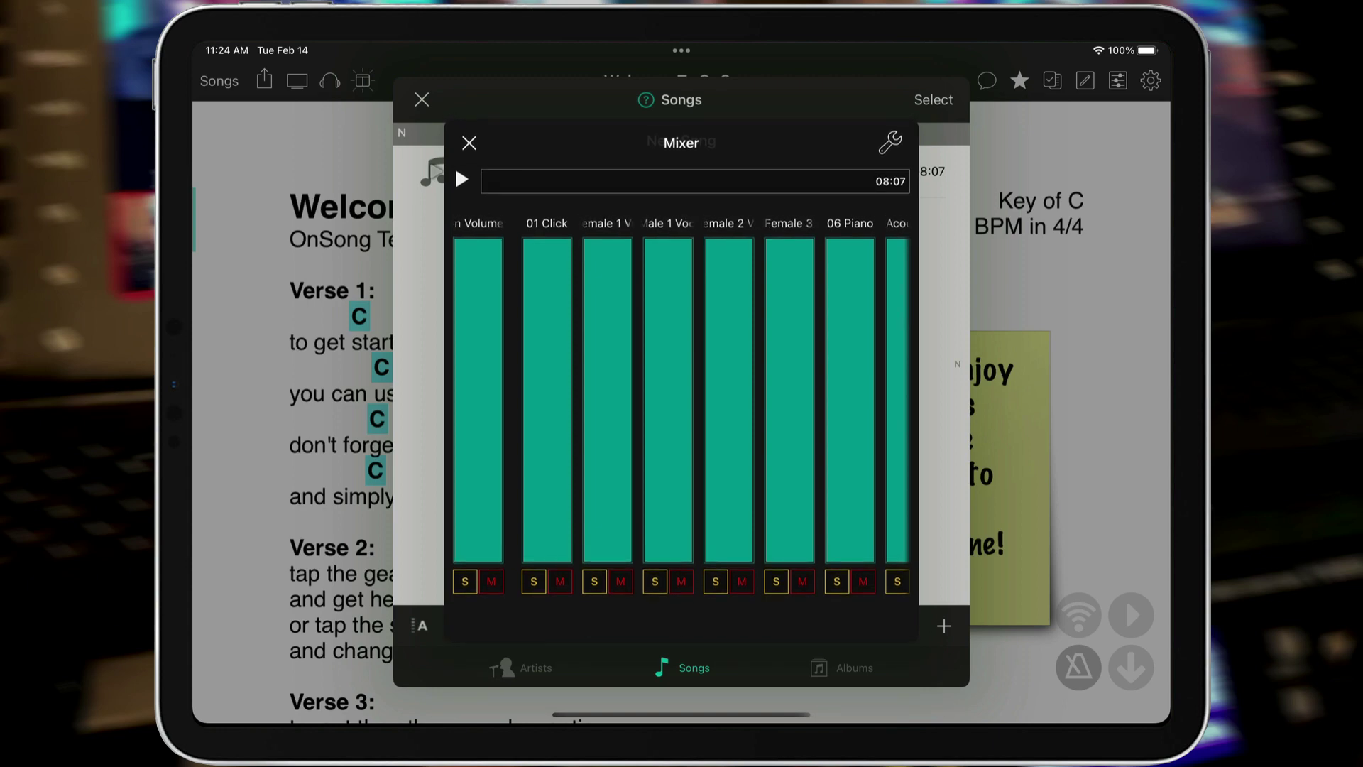
scroll(680, 405, right, 5)
scroll(680, 405, right, 5)
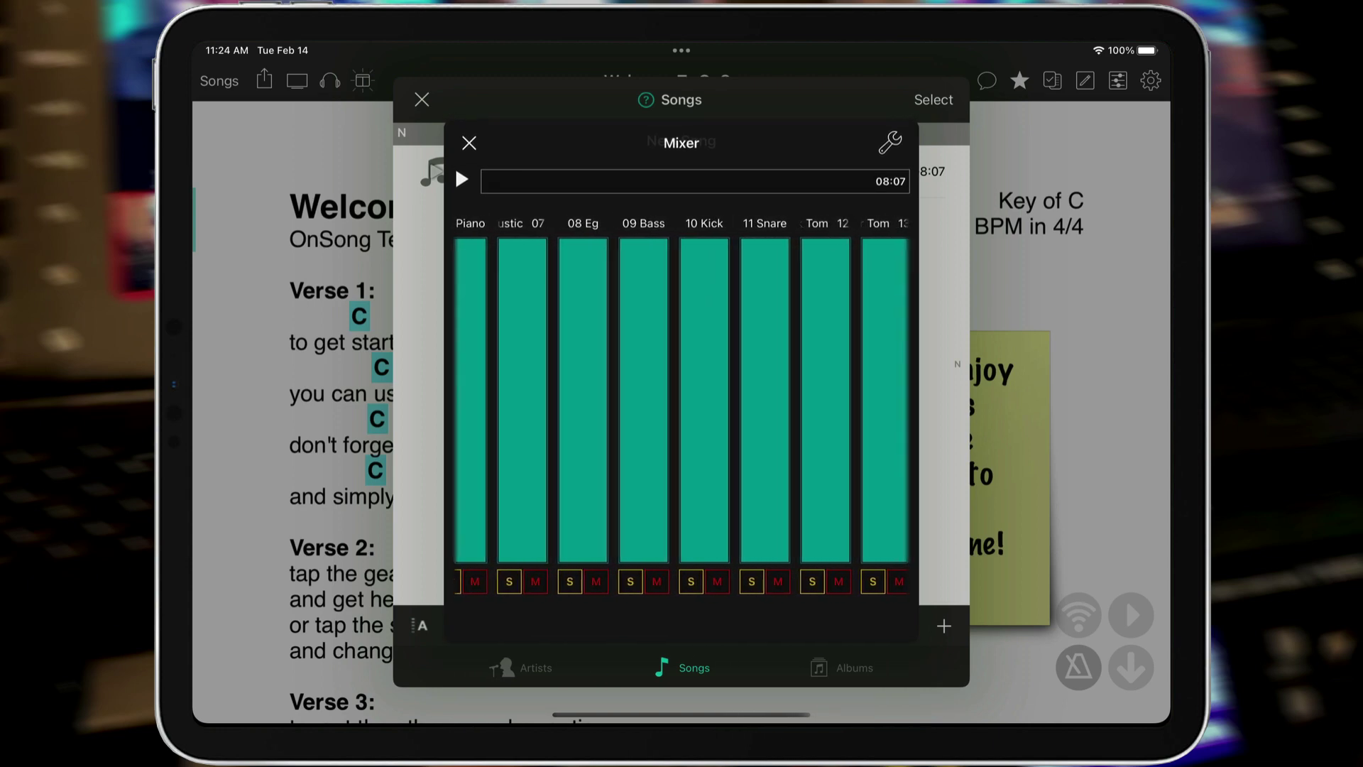
scroll(680, 405, left, 10)
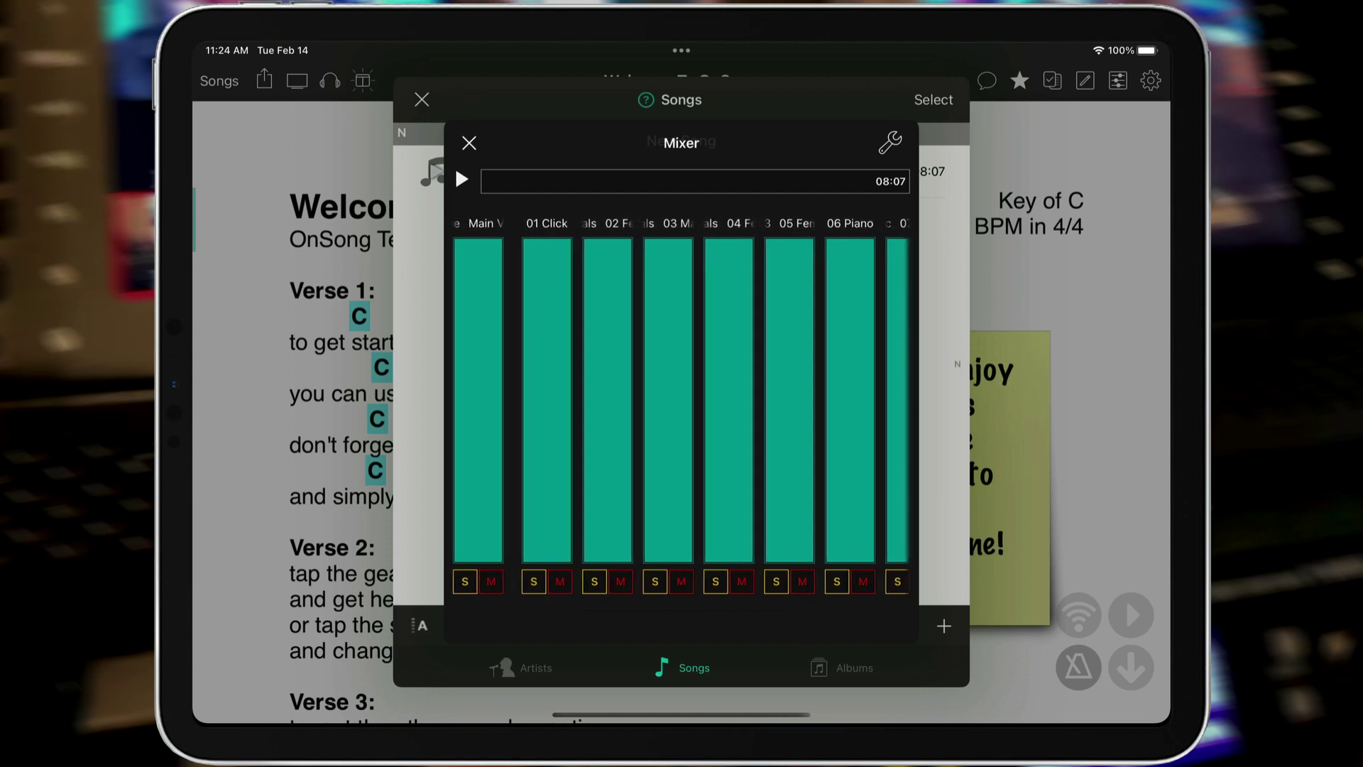
Play the New Song multitrack in the mixer, pausing and resuming playback at about 01:02.
key(space)
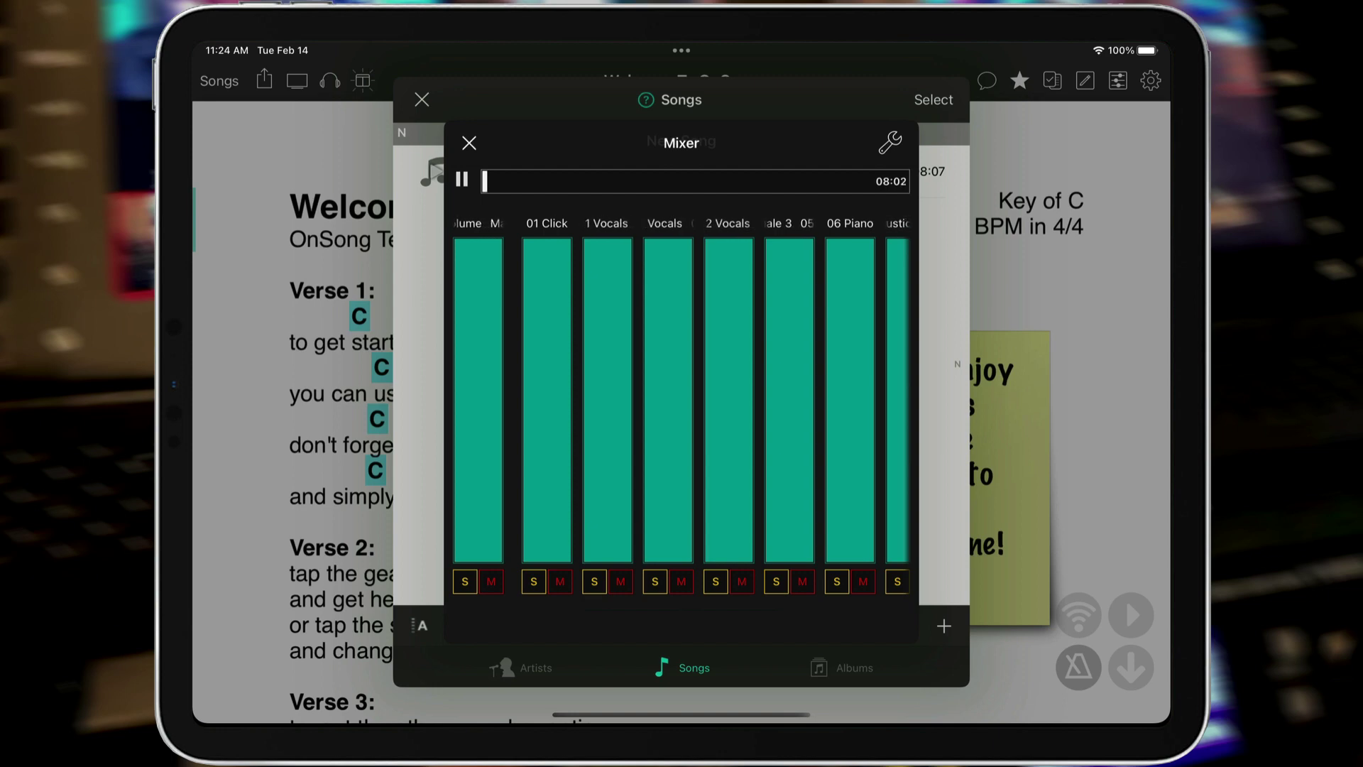
key(space)
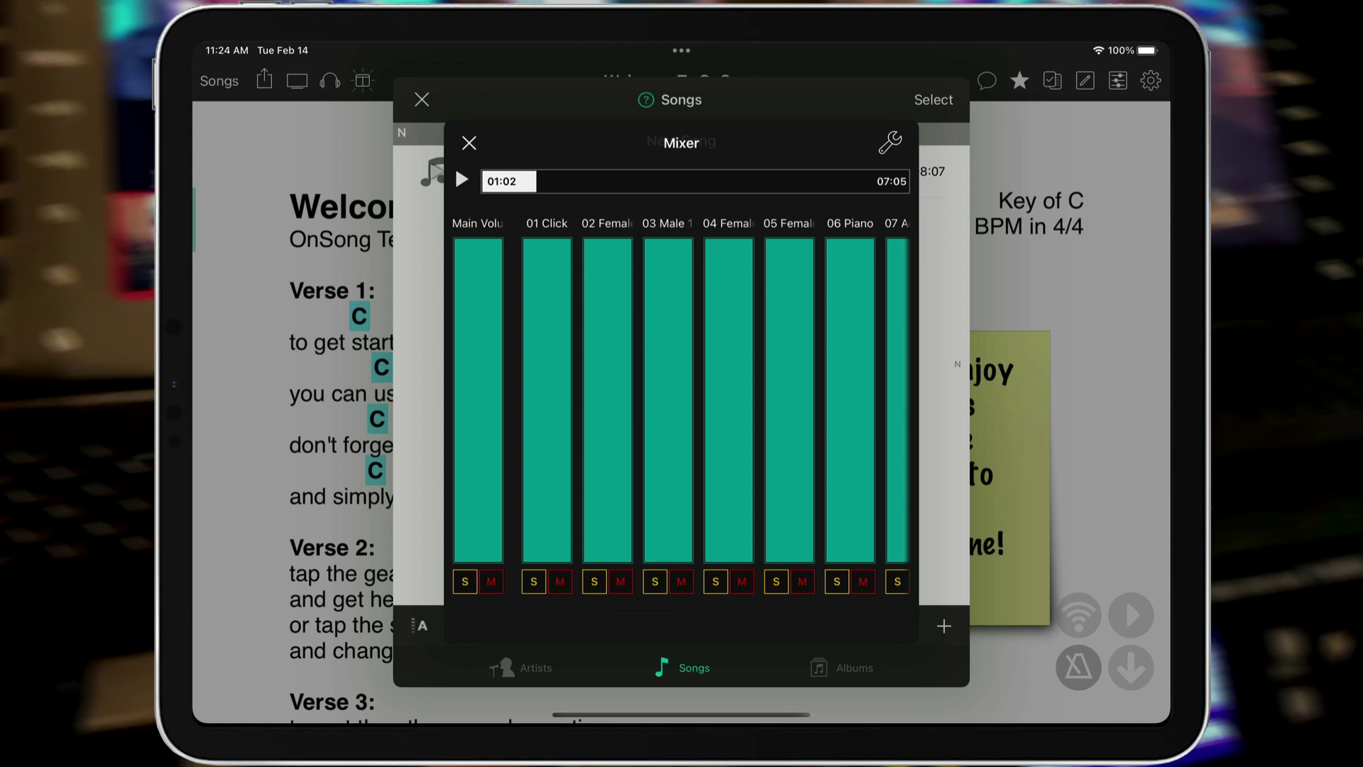
key(space)
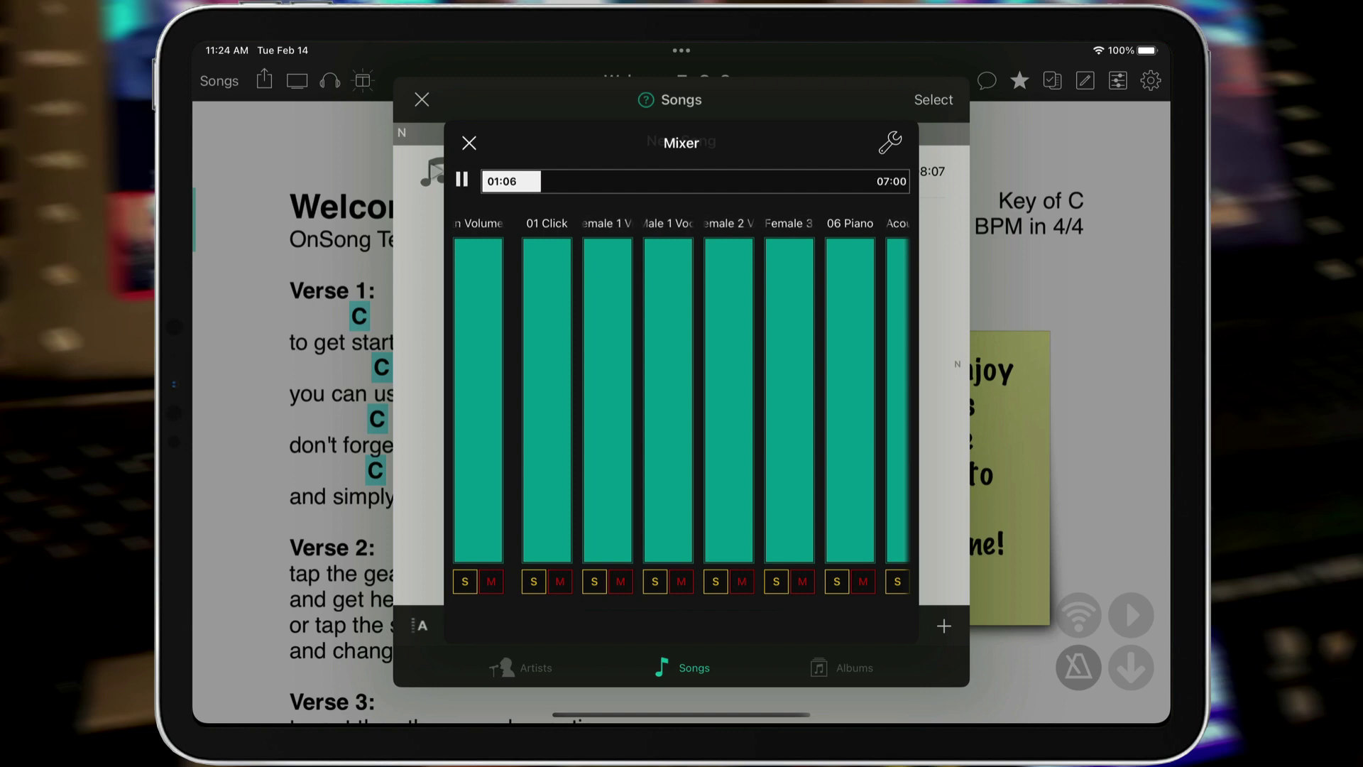